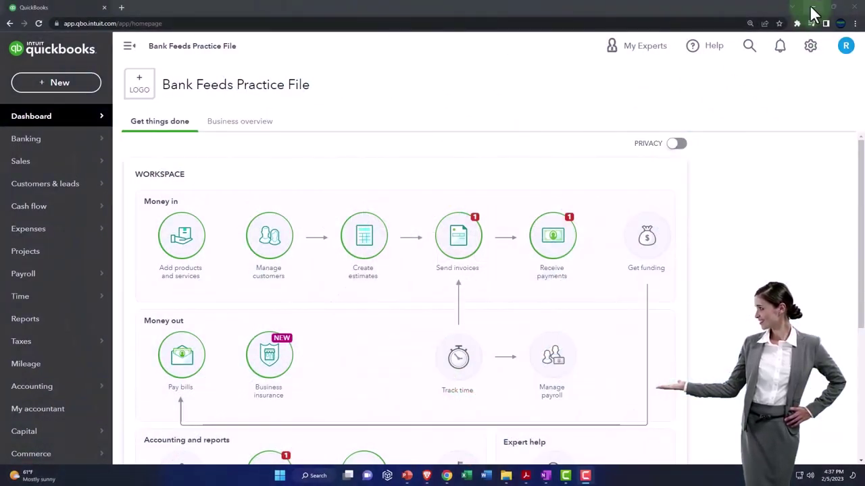
Look over the downloaded Checking1 Excel and QuickBooks files on the desktop, then restore the Sample Company window.
{"action": "left_click", "coordinate": [810, 5]}
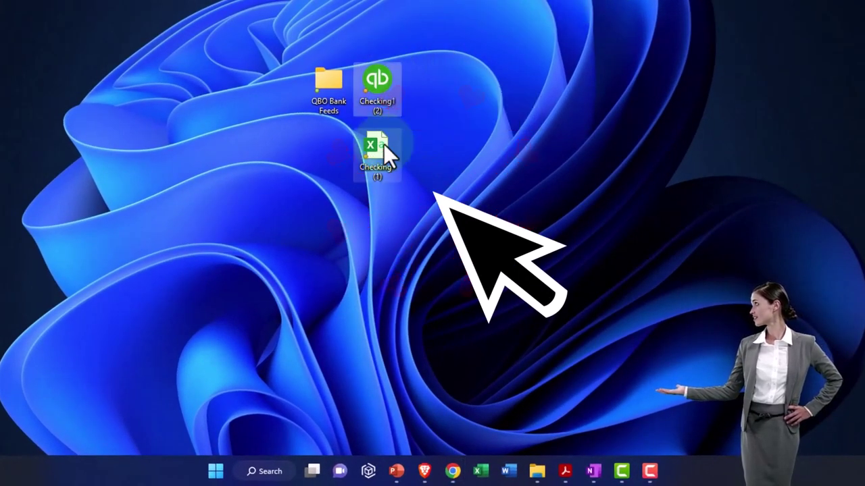
{"action": "left_click", "coordinate": [383, 145]}
{"action": "left_click", "coordinate": [382, 108], "text": "ctrl"}
{"action": "left_click", "coordinate": [382, 107]}
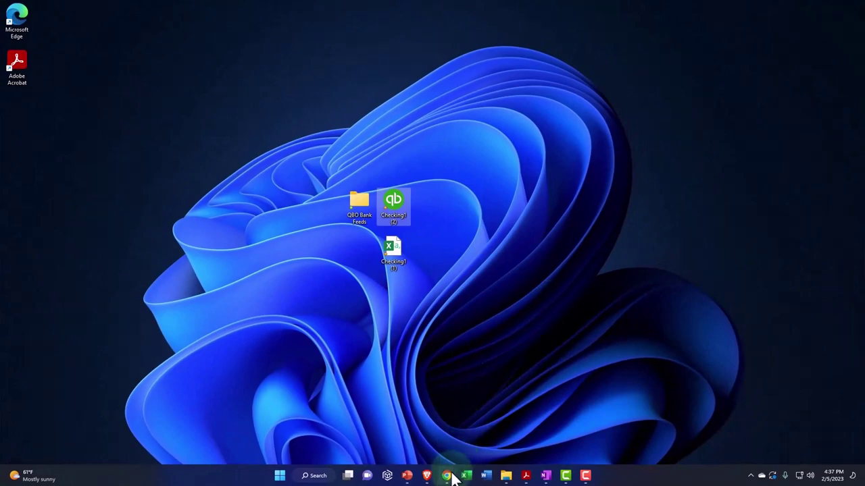
{"action": "mouse_move", "coordinate": [449, 472]}
{"action": "left_click", "coordinate": [450, 446]}
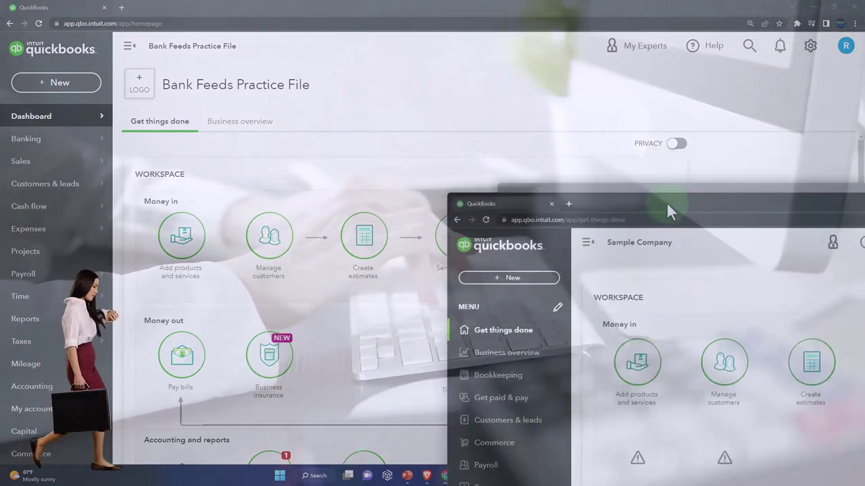
Maximize the Sample Company window and open its Bank transactions page with the sidebar collapsed.
{"action": "left_click_drag", "start_coordinate": [666, 205], "coordinate": [385, 3]}
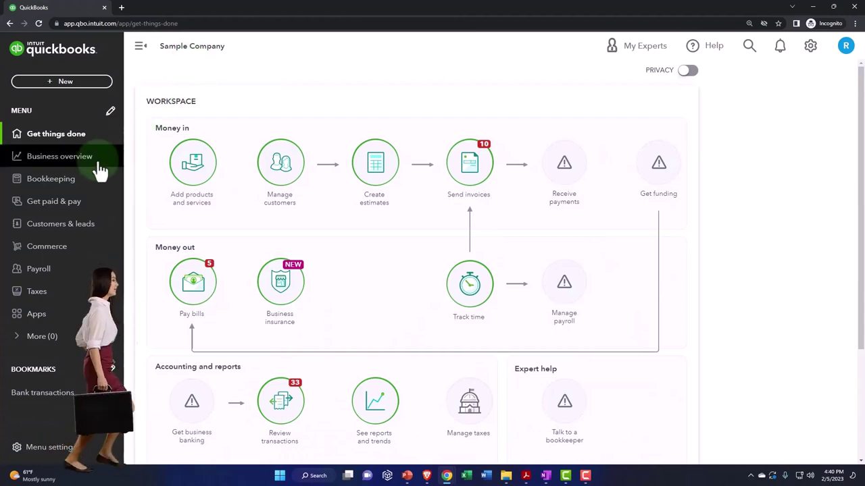
{"action": "left_click", "coordinate": [49, 180]}
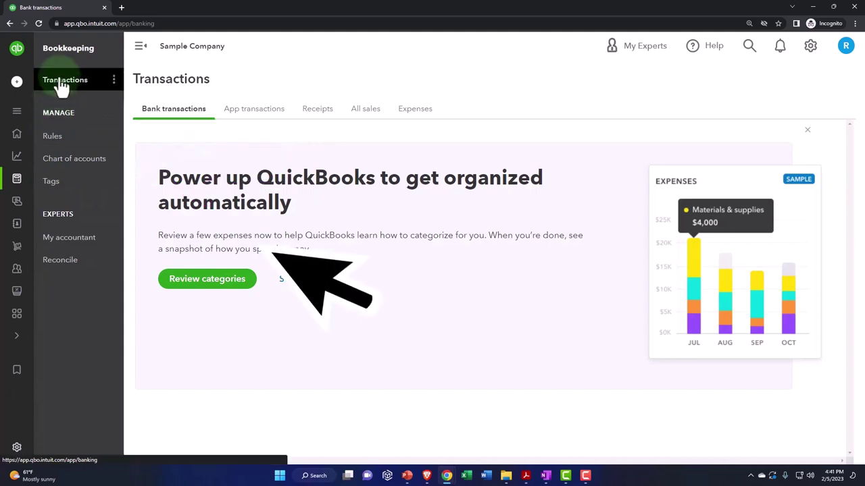
{"action": "left_click", "coordinate": [185, 290]}
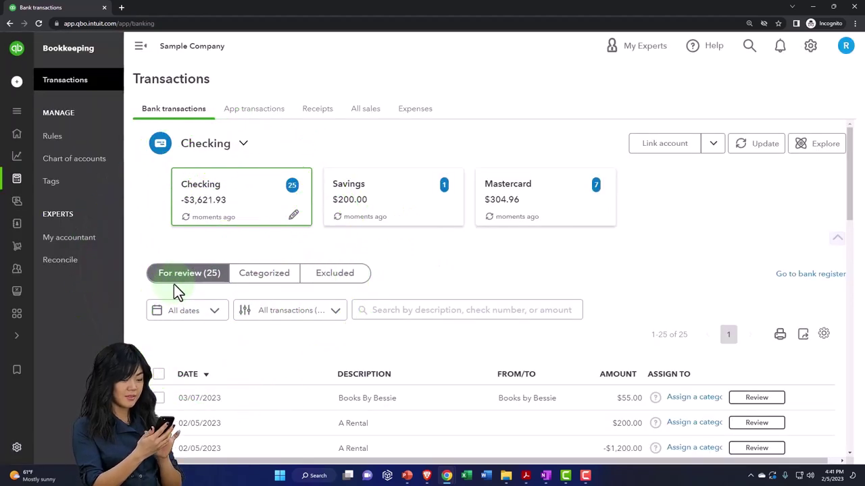
{"action": "left_click", "coordinate": [140, 48]}
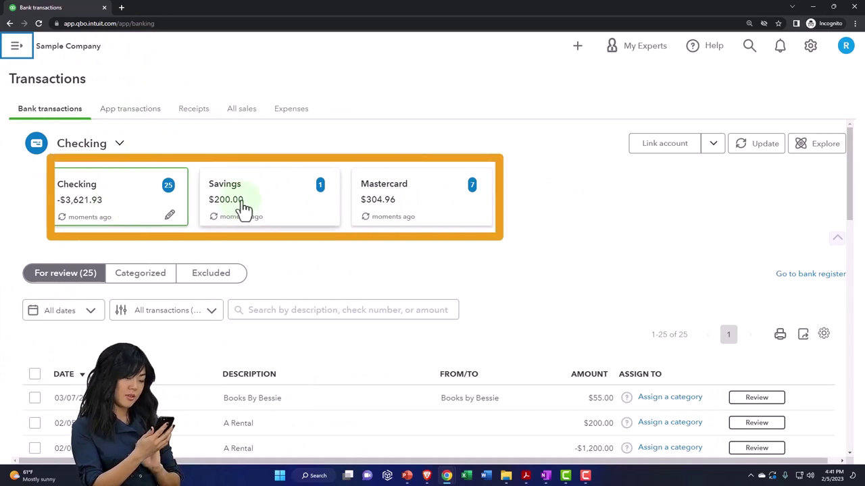
{"action": "scroll", "coordinate": [380, 209], "scroll_direction": "down", "scroll_amount": 3}
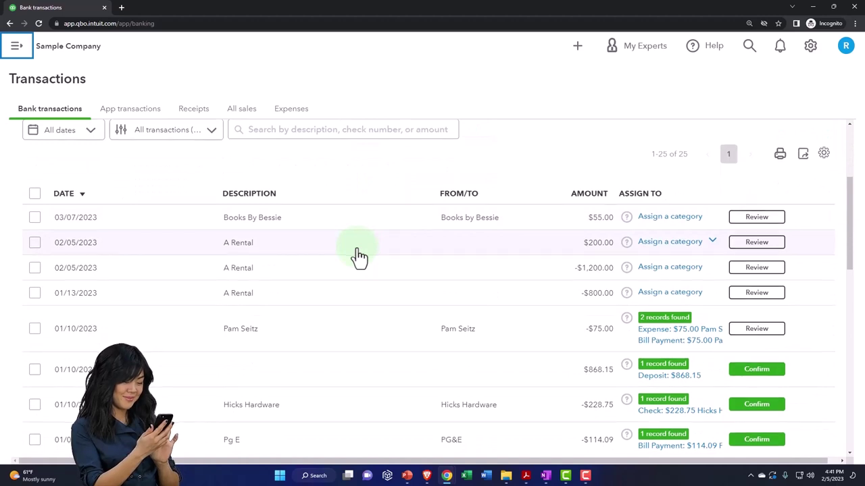
{"action": "scroll", "coordinate": [358, 257], "scroll_direction": "down", "scroll_amount": 1}
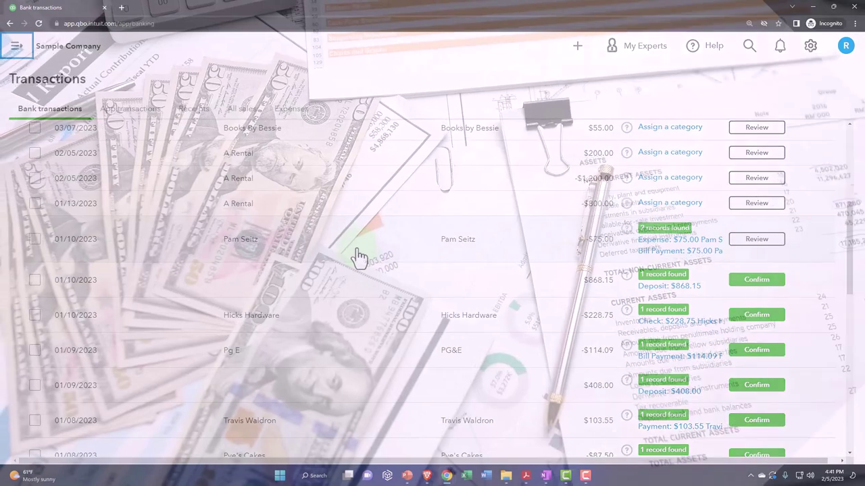
{"action": "left_click", "coordinate": [359, 257]}
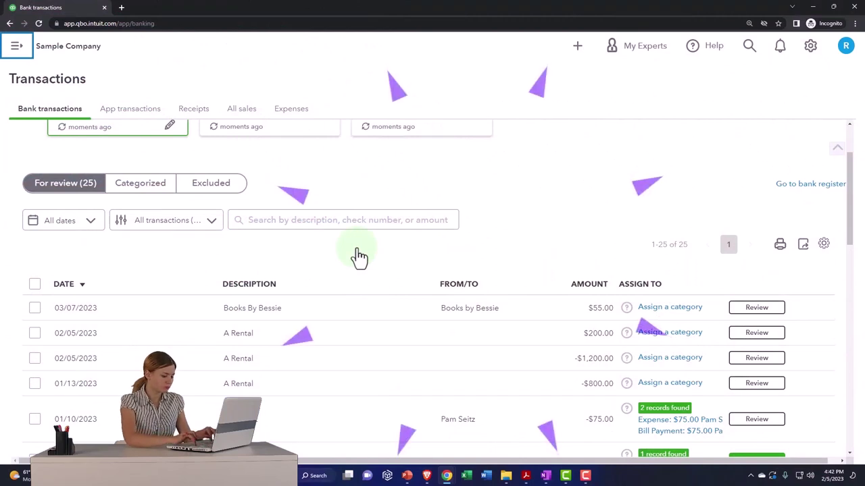
{"action": "scroll", "coordinate": [358, 255], "scroll_direction": "down", "scroll_amount": 3}
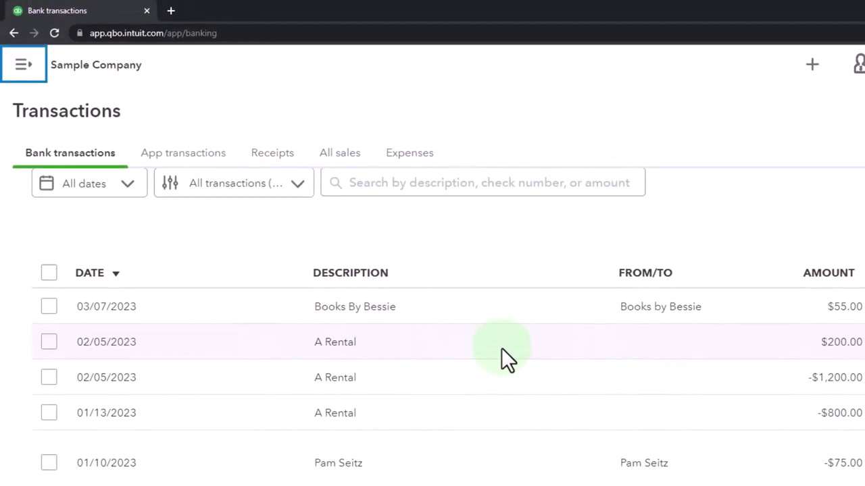
{"action": "left_click", "coordinate": [501, 348]}
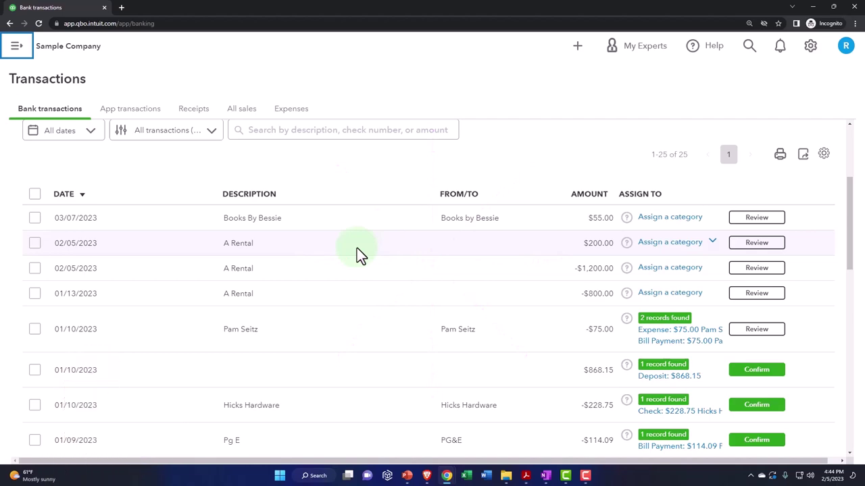
Move the Sample Company window aside and open the practice file's Chart of accounts with its sidebar collapsed.
{"action": "left_click_drag", "start_coordinate": [322, 4], "coordinate": [864, 257]}
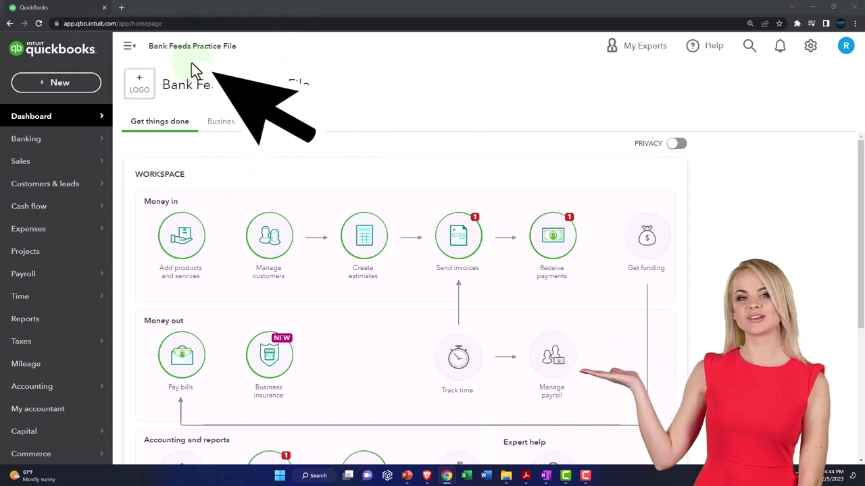
{"action": "scroll", "coordinate": [77, 241], "scroll_direction": "down", "scroll_amount": 2}
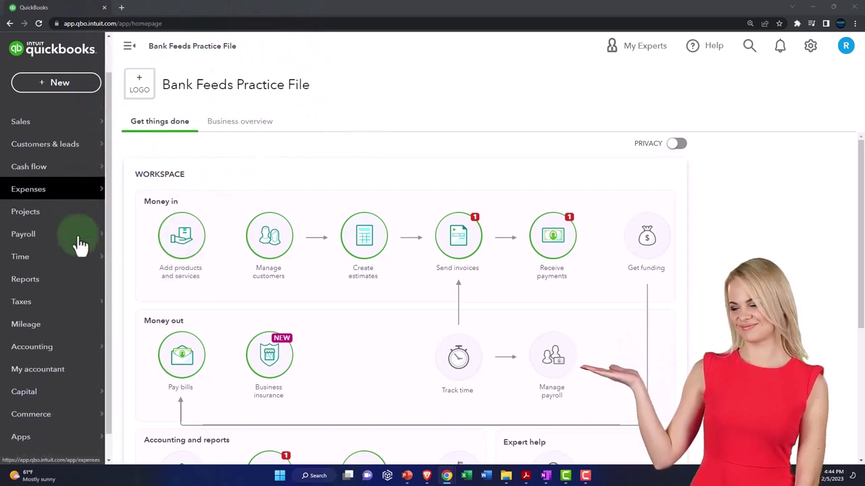
{"action": "mouse_move", "coordinate": [51, 332]}
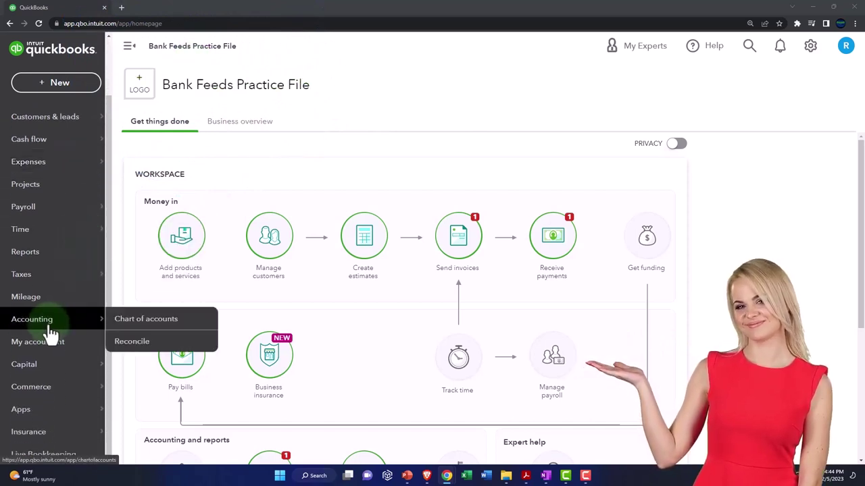
{"action": "left_click", "coordinate": [52, 333]}
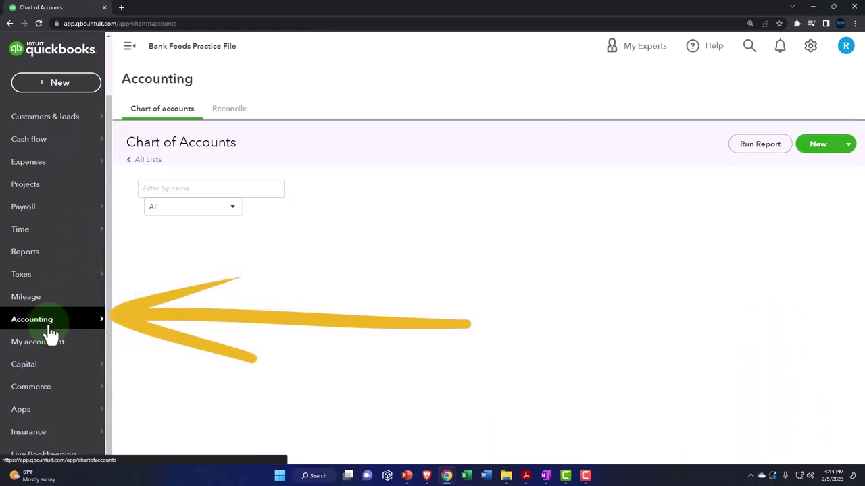
{"action": "left_click", "coordinate": [128, 46]}
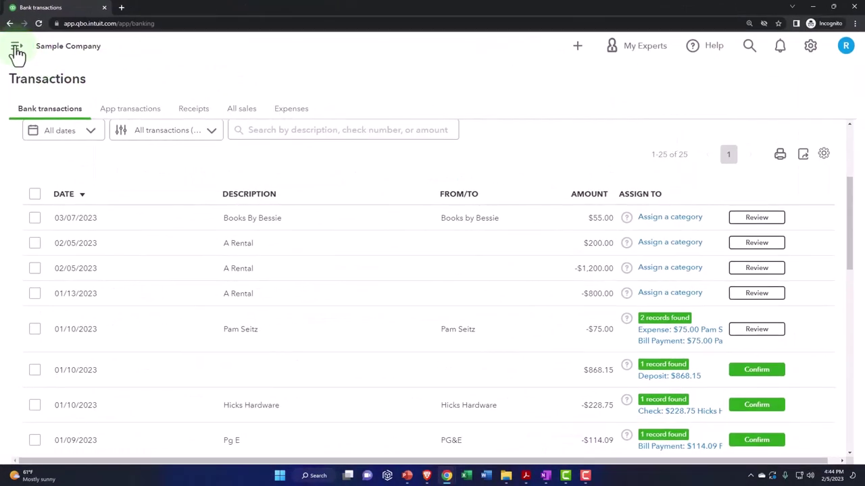
Open the full Chart of Accounts table from Bookkeeping and scroll through the accounts below Cash.
{"action": "left_click", "coordinate": [17, 50]}
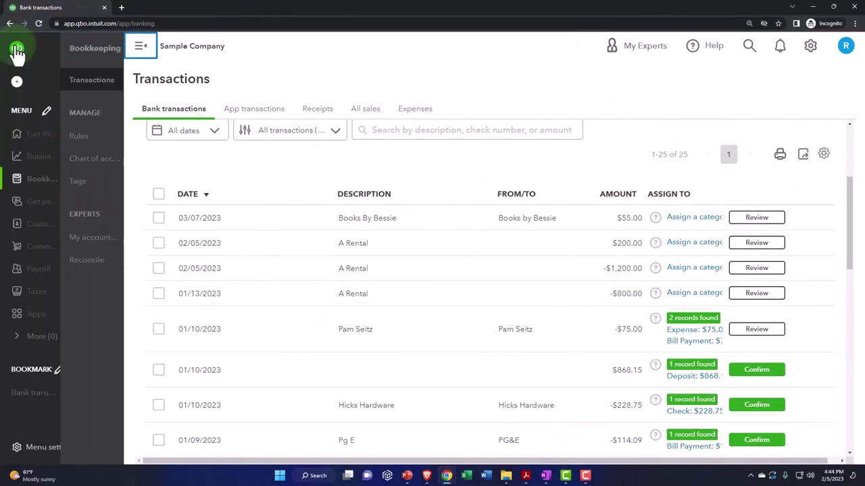
{"action": "left_click", "coordinate": [32, 187]}
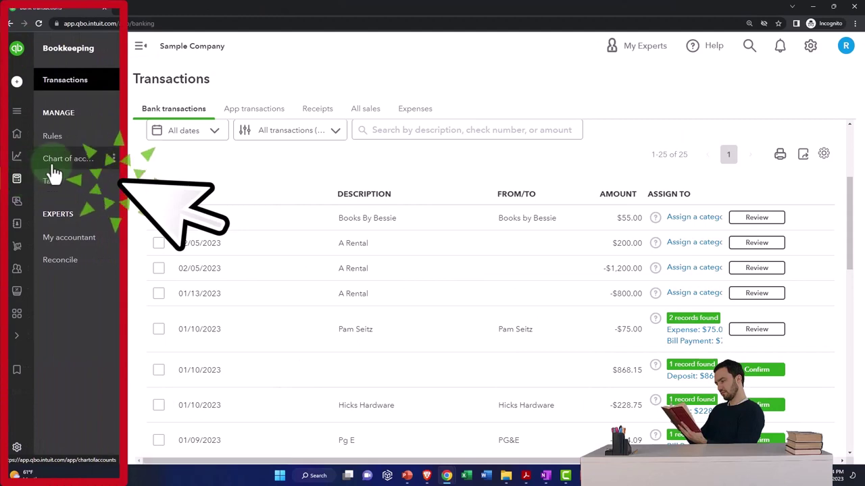
{"action": "left_click", "coordinate": [55, 166]}
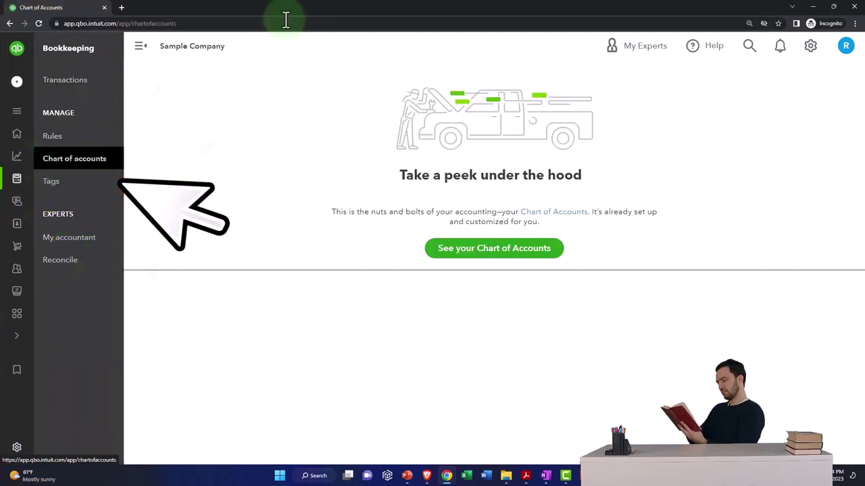
{"action": "left_click", "coordinate": [478, 248]}
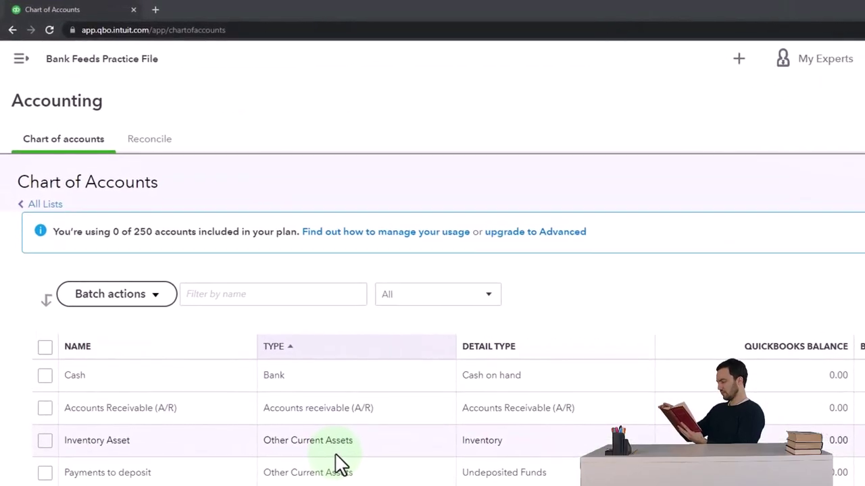
{"action": "scroll", "coordinate": [339, 464], "scroll_direction": "down", "scroll_amount": 1}
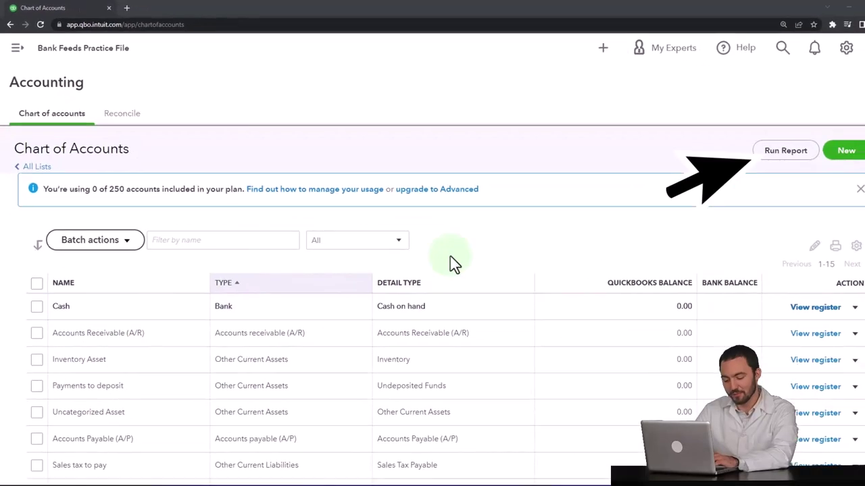
{"action": "left_click", "coordinate": [841, 154]}
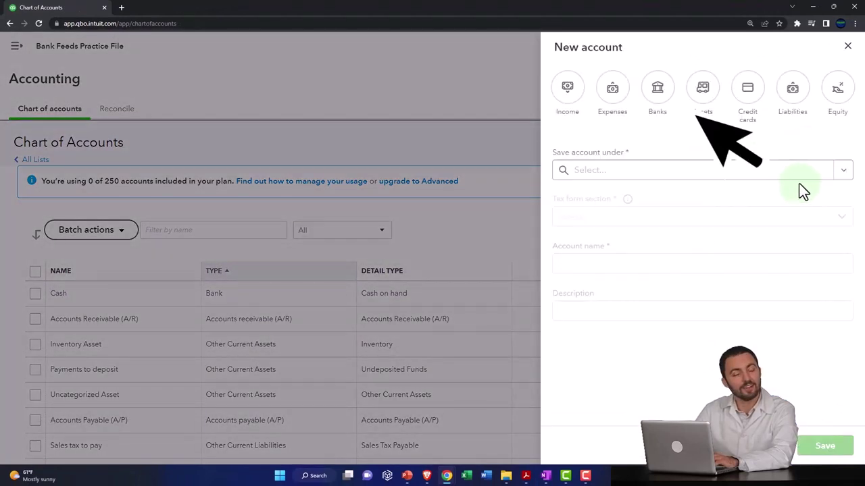
{"action": "left_click", "coordinate": [656, 90]}
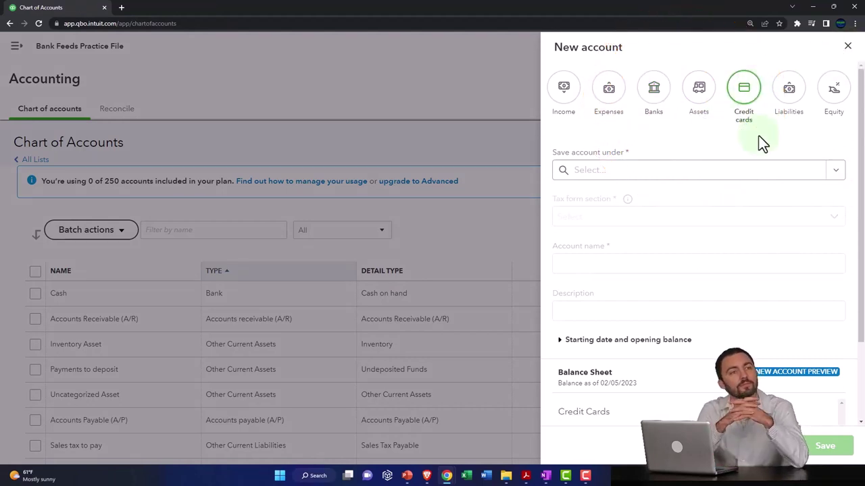
{"action": "left_click", "coordinate": [846, 49]}
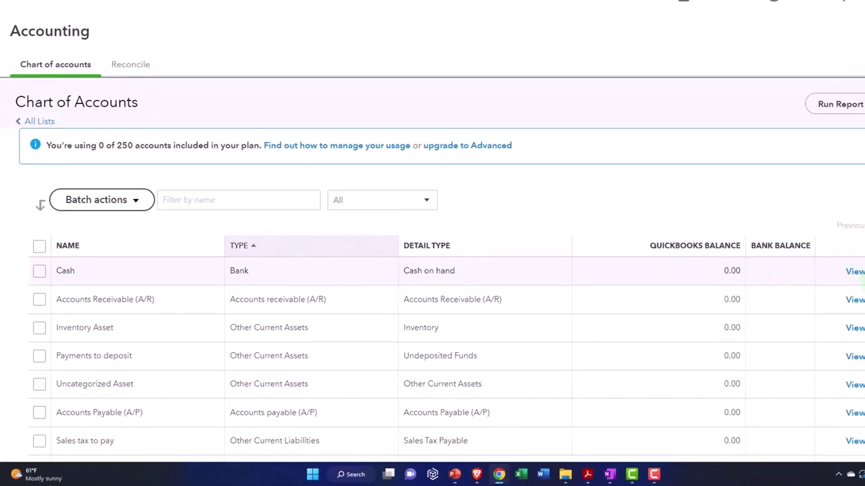
{"action": "left_click", "coordinate": [843, 288]}
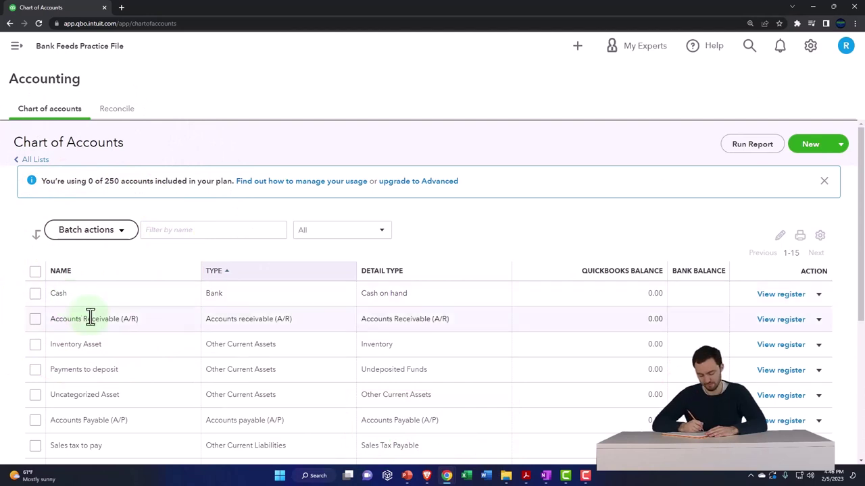
Expand the navigation menu and switch to the Sample Company's Chart of Accounts with Checking, Savings and Truck.
{"action": "left_click", "coordinate": [17, 47]}
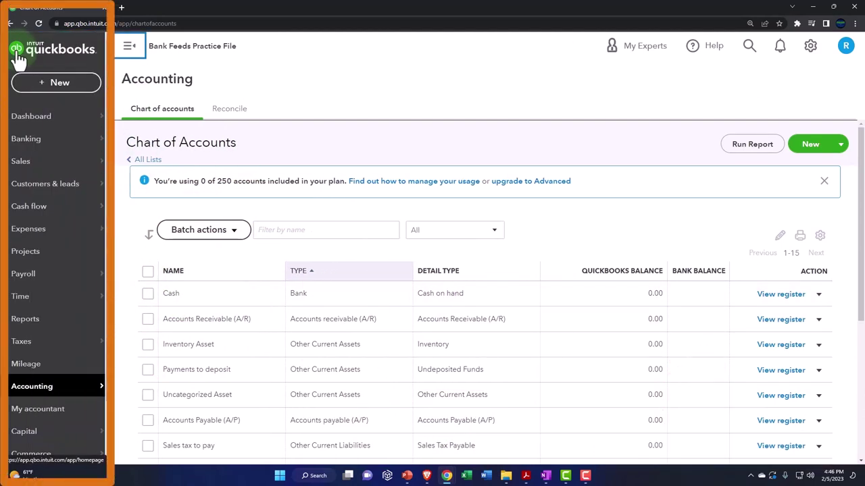
{"action": "left_click", "coordinate": [26, 139]}
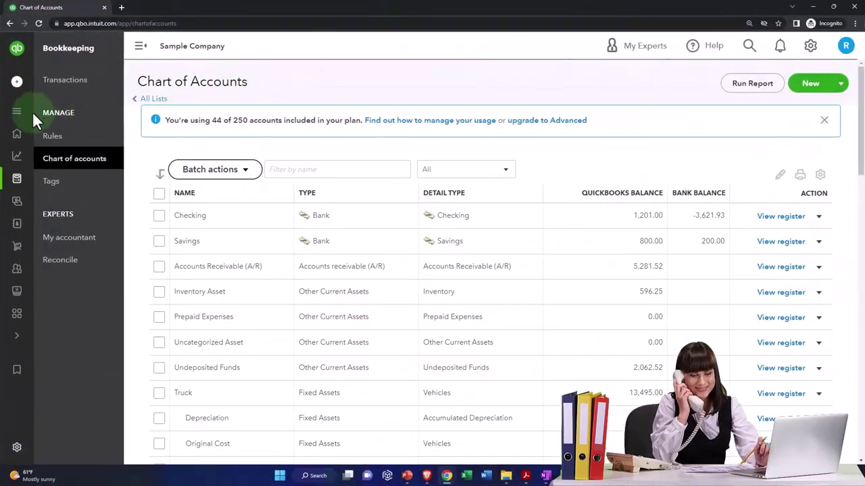
Check the Sample Company's Bank transactions, then return to the practice file's Banking page.
{"action": "mouse_move", "coordinate": [15, 136]}
{"action": "left_click", "coordinate": [18, 185]}
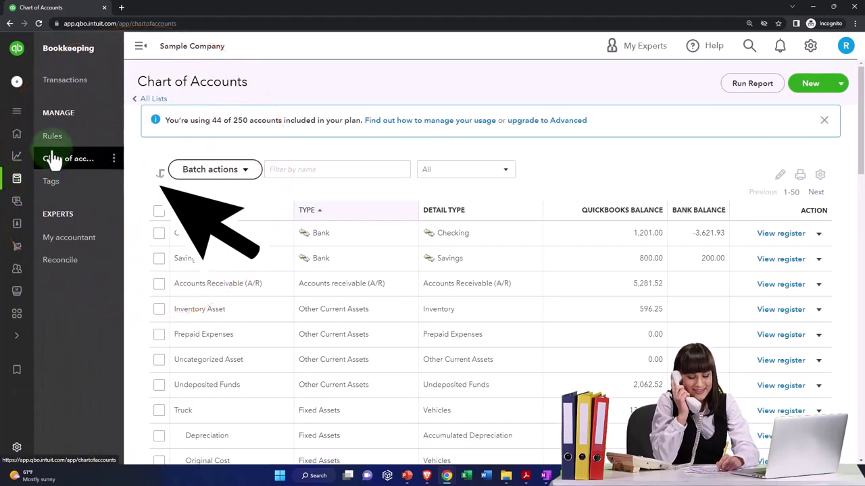
{"action": "left_click", "coordinate": [66, 89]}
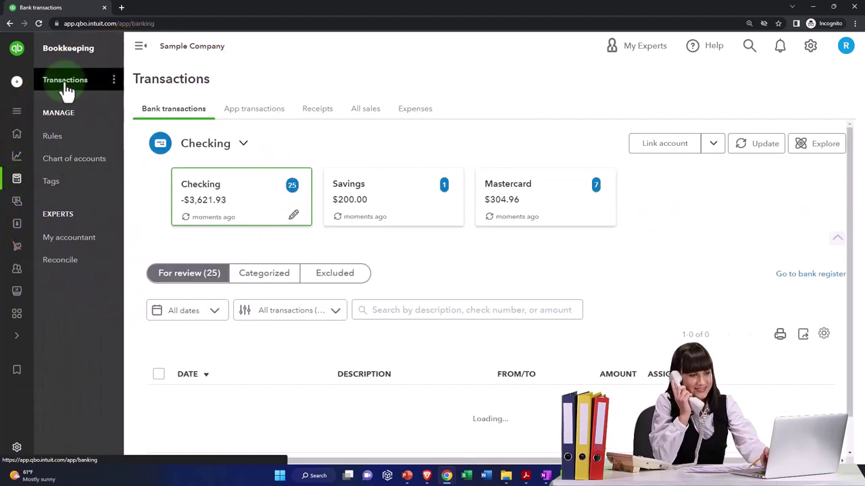
{"action": "left_click", "coordinate": [165, 116]}
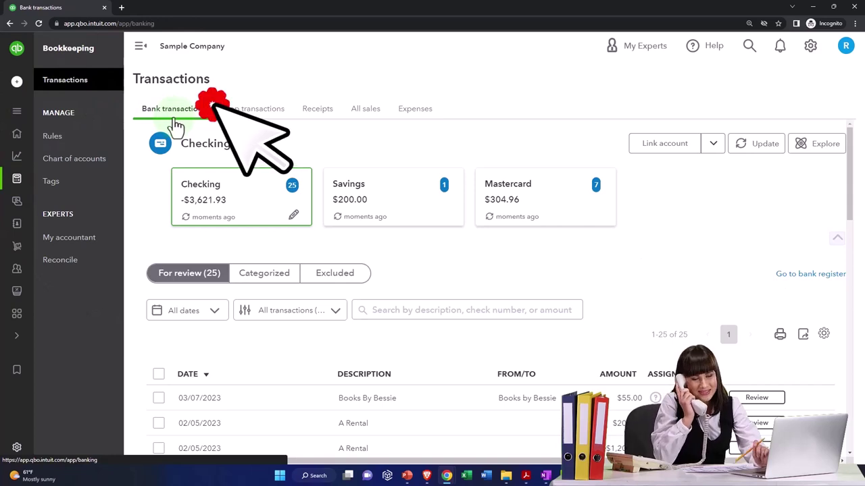
{"action": "left_click", "coordinate": [293, 218]}
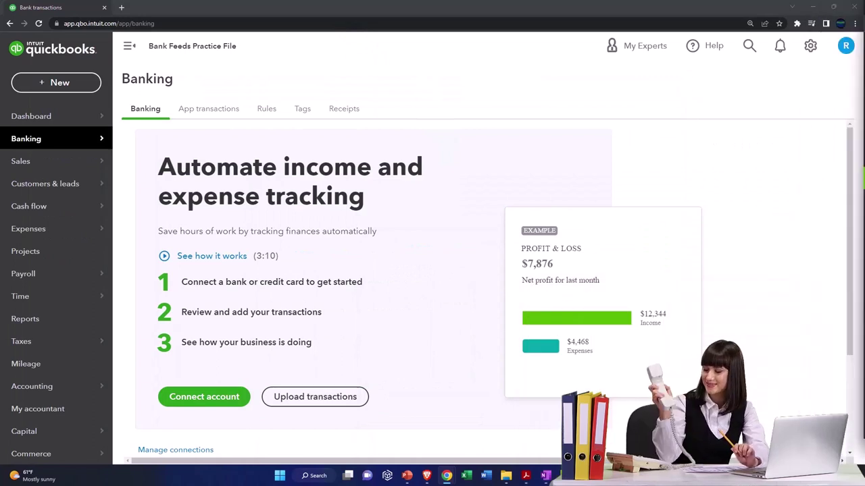
Collapse the navigation menu so the Sample Company's Bank transactions, 25 Checking items, fill the width.
{"action": "left_click", "coordinate": [129, 46]}
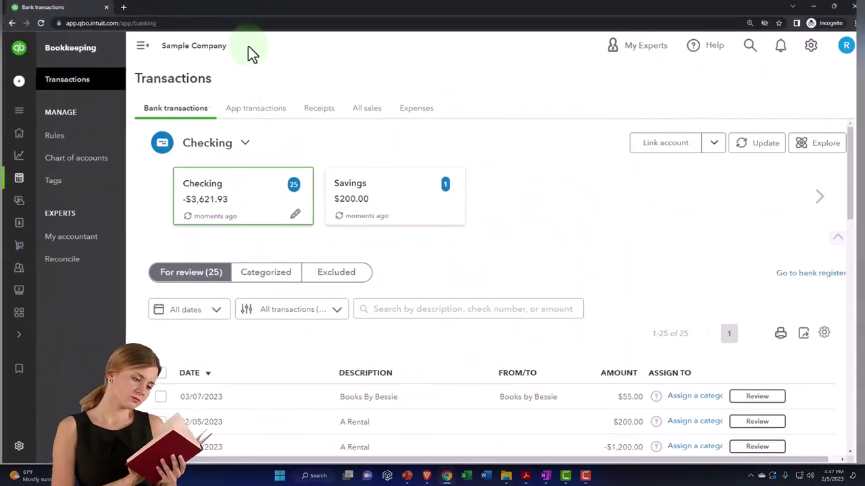
Scroll through the Sample Company's matched For review transactions, then move its window aside to expose the practice file.
{"action": "left_click", "coordinate": [142, 46]}
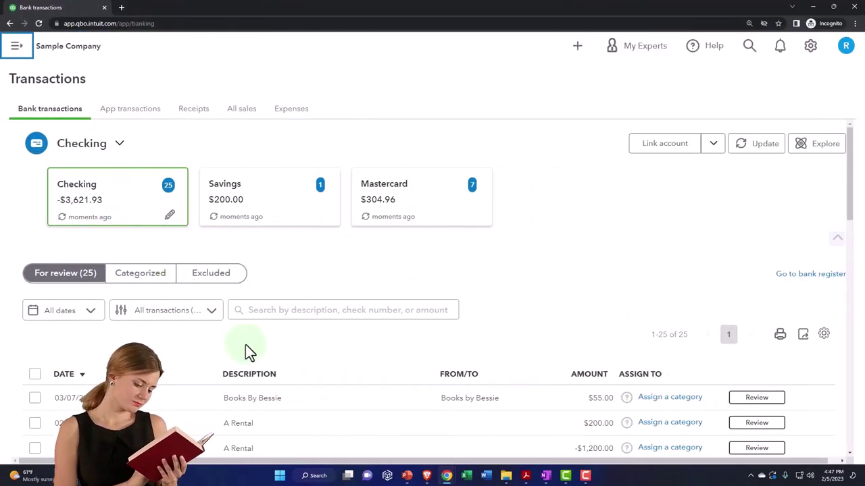
{"action": "scroll", "coordinate": [247, 348], "scroll_direction": "down", "scroll_amount": 2}
{"action": "scroll", "coordinate": [250, 356], "scroll_direction": "down", "scroll_amount": 5}
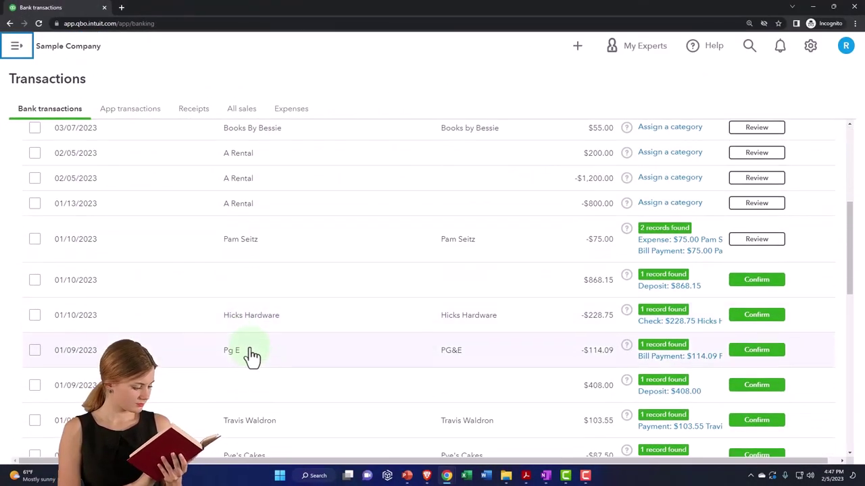
{"action": "scroll", "coordinate": [250, 357], "scroll_direction": "down", "scroll_amount": 1}
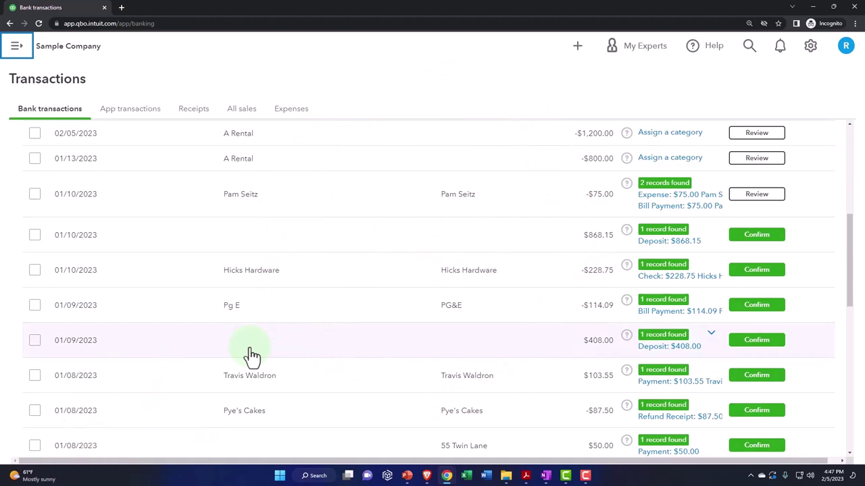
{"action": "mouse_move", "coordinate": [336, 6]}
{"action": "left_mouse_down"}
{"action": "mouse_move", "coordinate": [570, 179]}
{"action": "mouse_move", "coordinate": [864, 202]}
{"action": "left_mouse_up"}
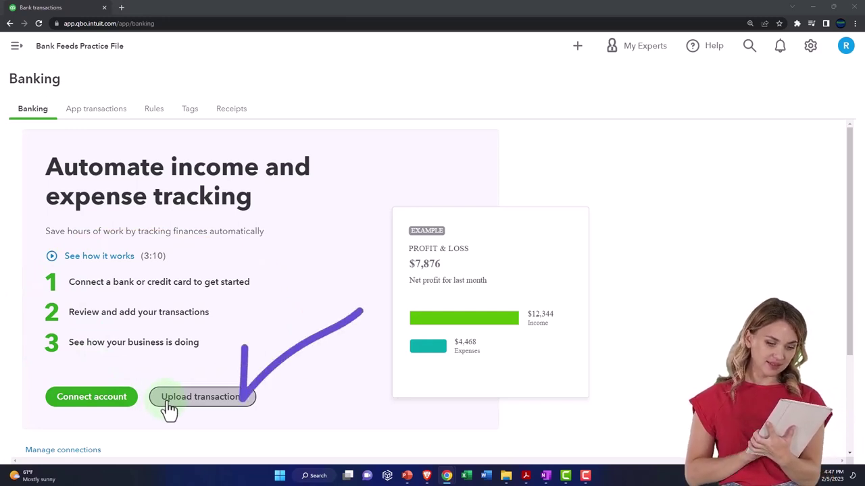
{"action": "scroll", "coordinate": [114, 413], "scroll_direction": "down", "scroll_amount": 1}
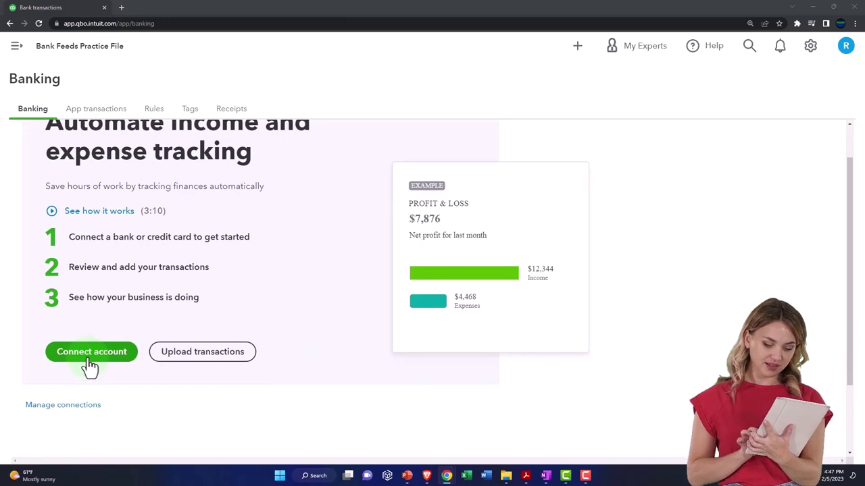